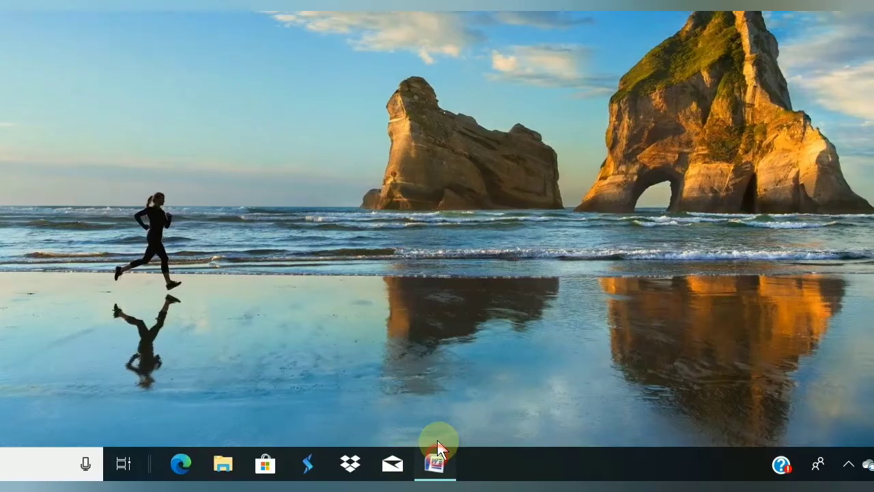
- Restore the blank Document1 Word window from the taskbar
left_click(437, 456)
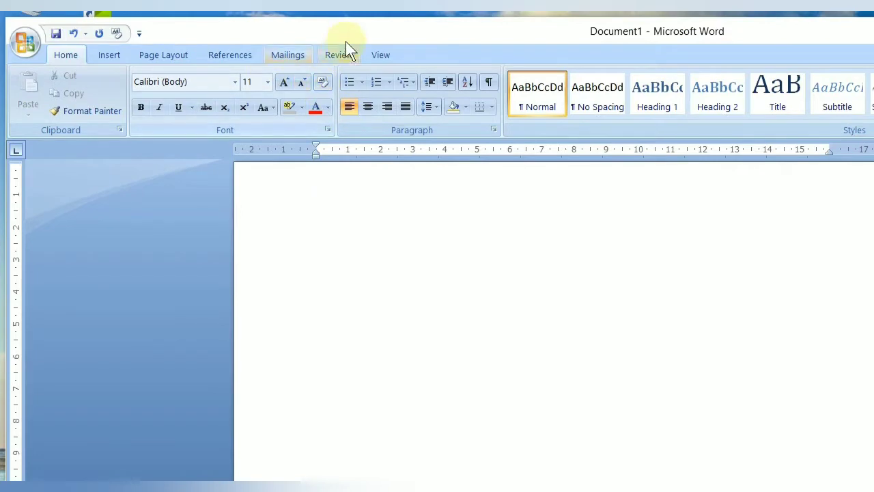
- Launch the Step by Step Mail Merge Wizard from Mailings > Start Mail Merge
left_click(286, 57)
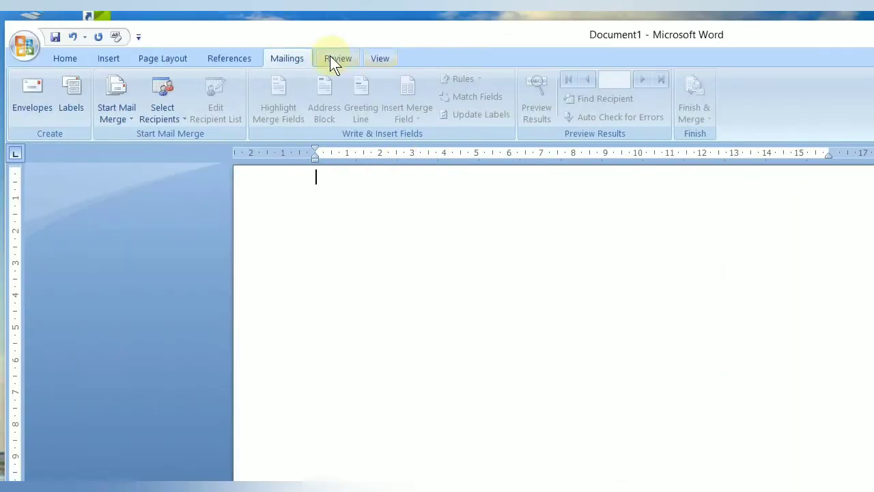
left_click(111, 120)
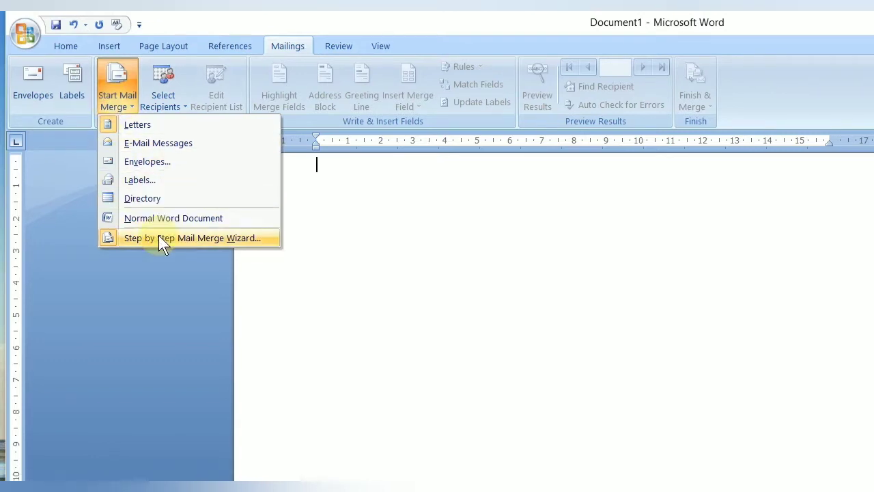
left_click(158, 239)
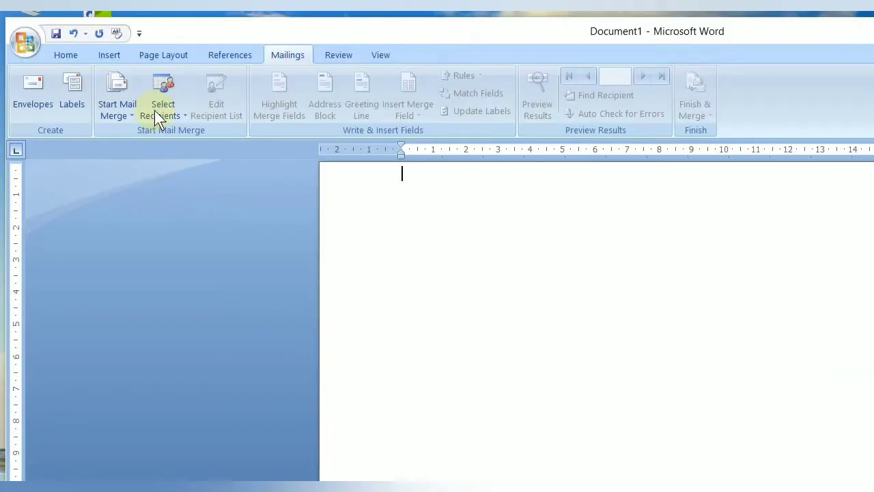
left_click(115, 112)
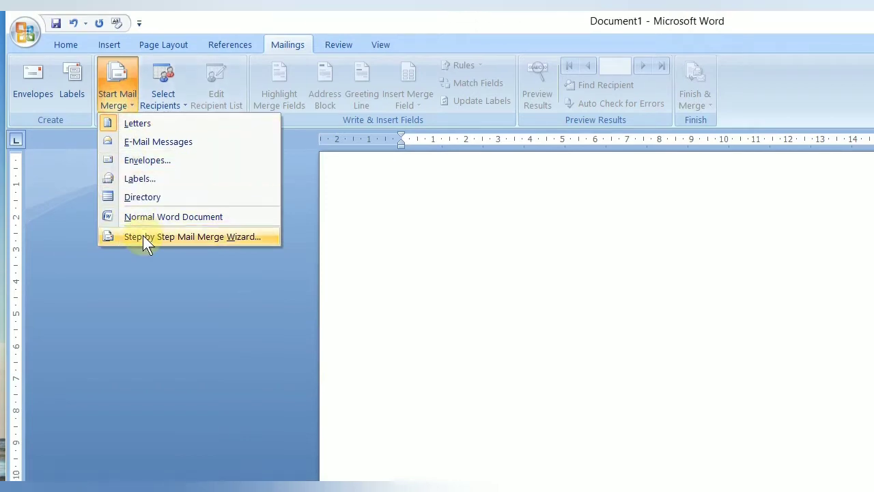
- Advance the wizard to the starting document step and pick Start from a template
left_click(143, 235)
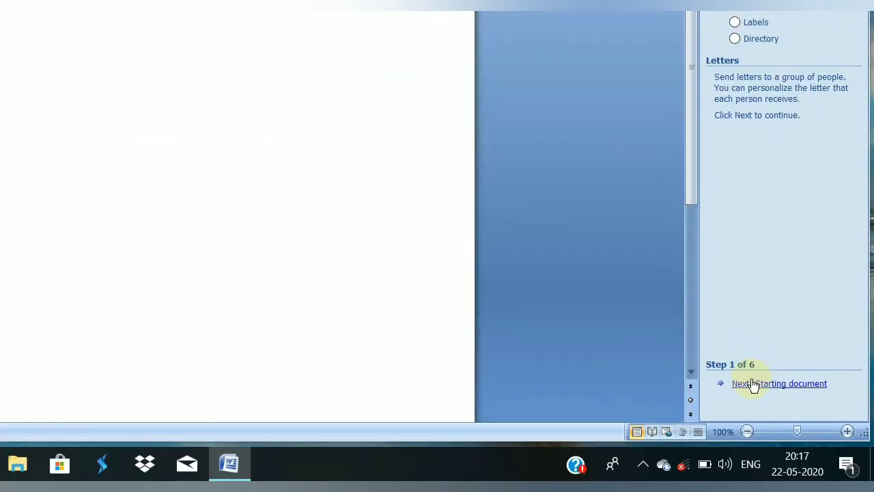
left_click(757, 384)
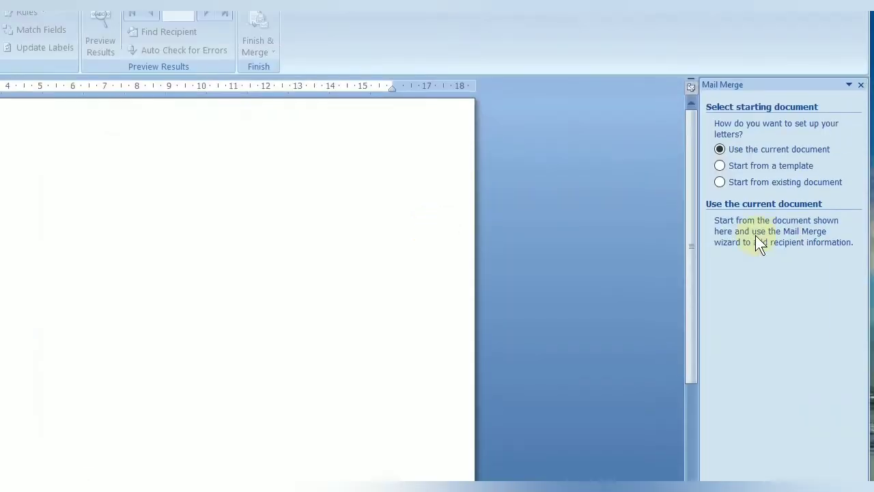
left_click(743, 167)
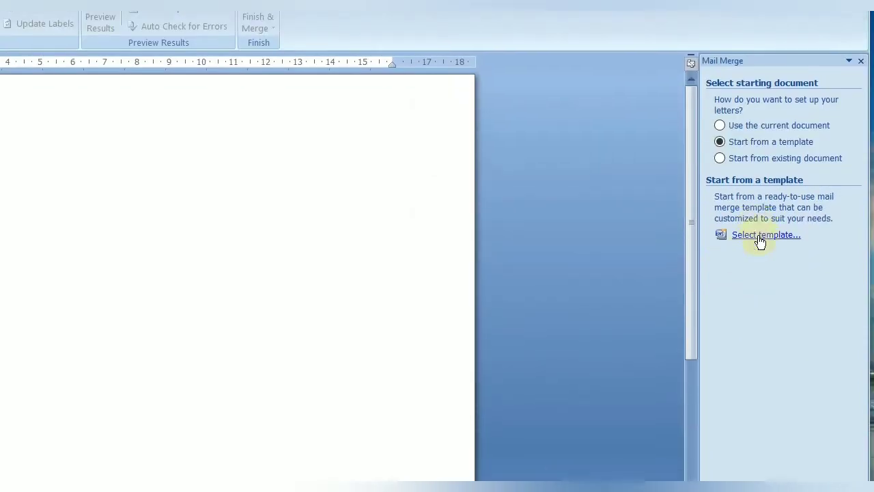
- Browse the template categories and pick the Equity Letter template from Letters
left_click(761, 235)
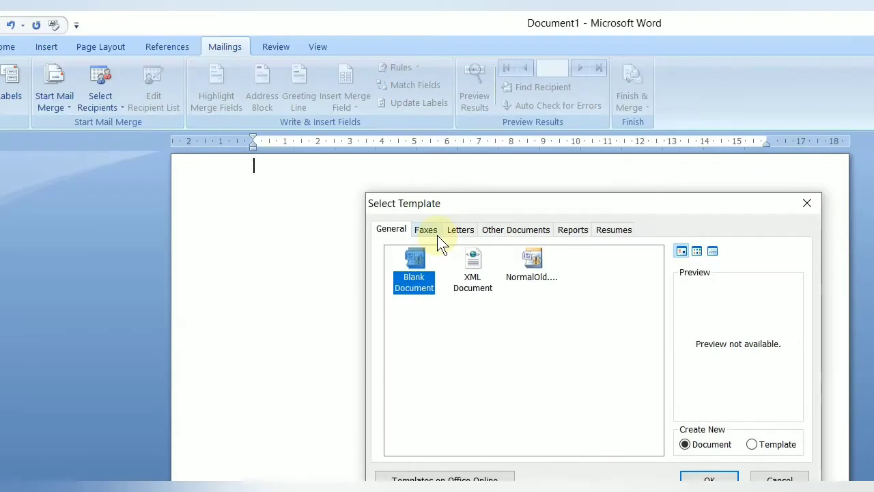
left_click(433, 232)
left_click(465, 230)
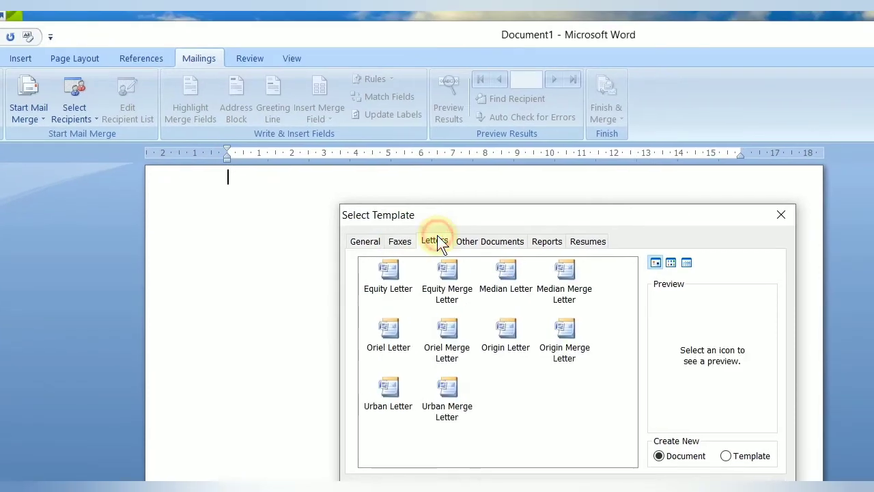
left_click(490, 241)
left_click(547, 241)
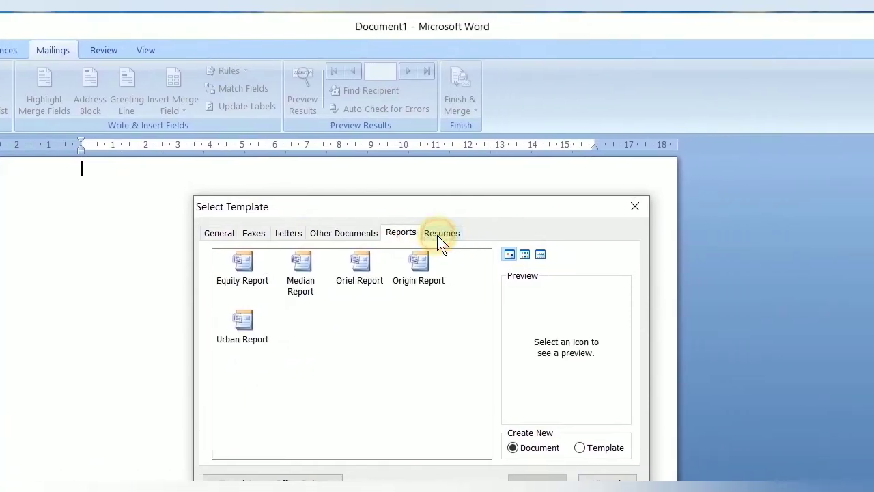
left_click(442, 234)
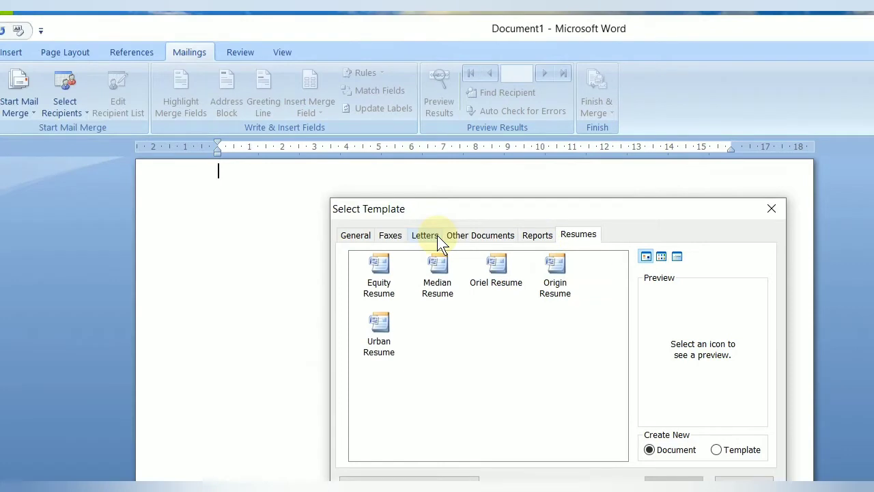
left_click(436, 236)
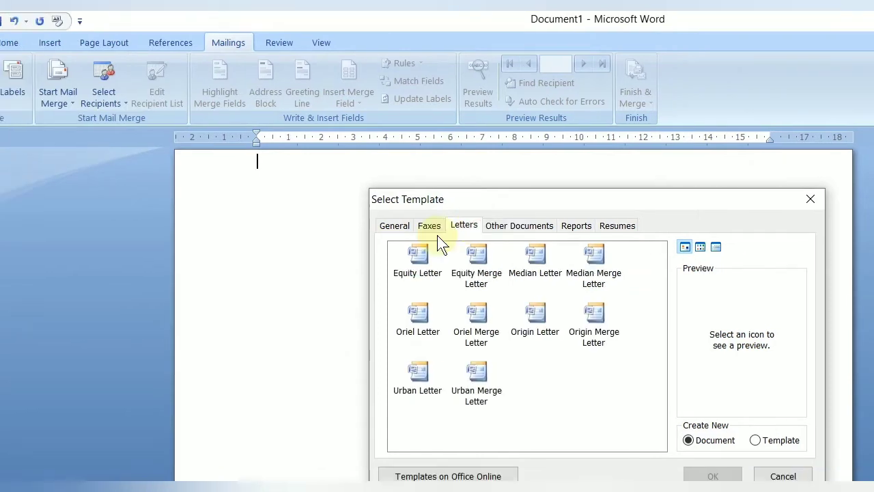
left_click(419, 261)
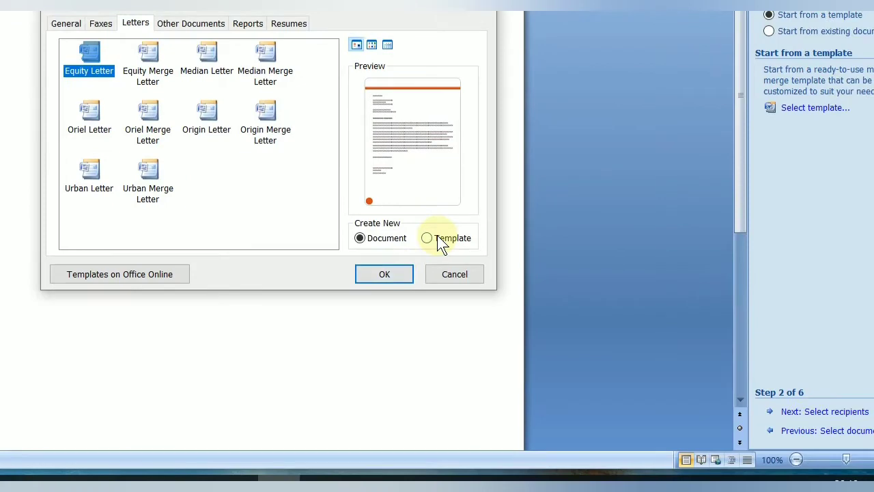
left_click(473, 210)
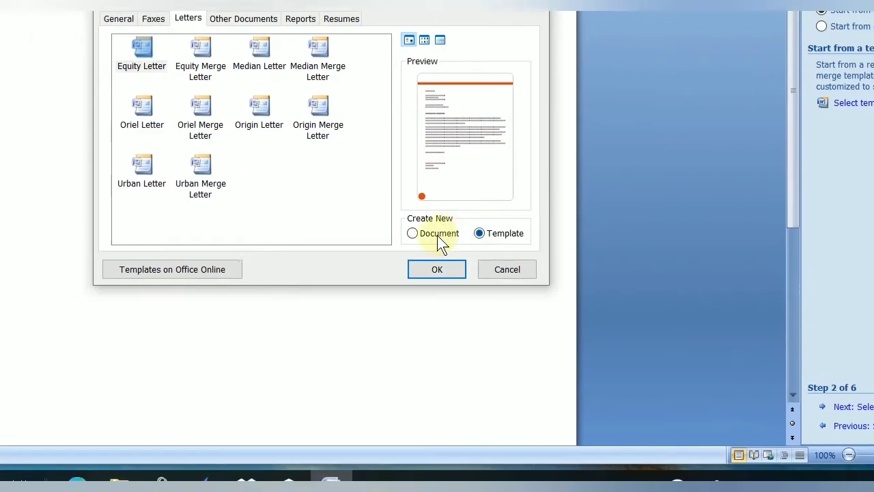
left_click(425, 246)
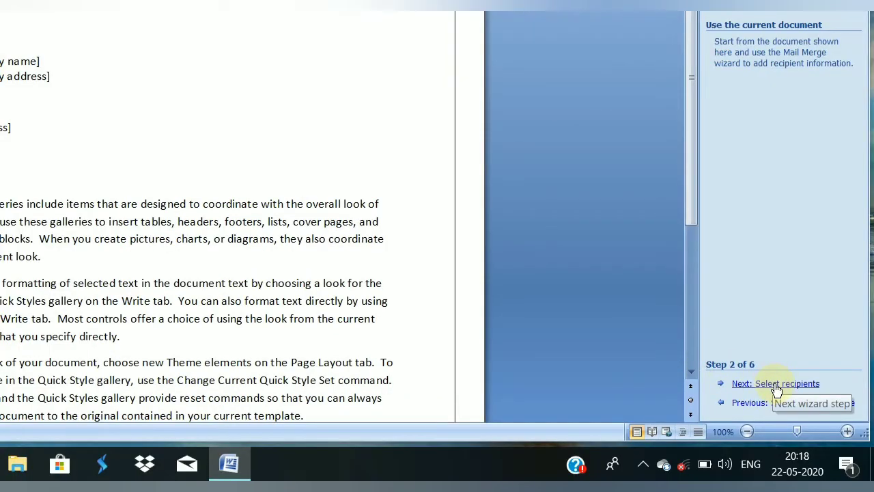
- Choose Type a new list for recipients and create the empty New Address List table
left_click(777, 384)
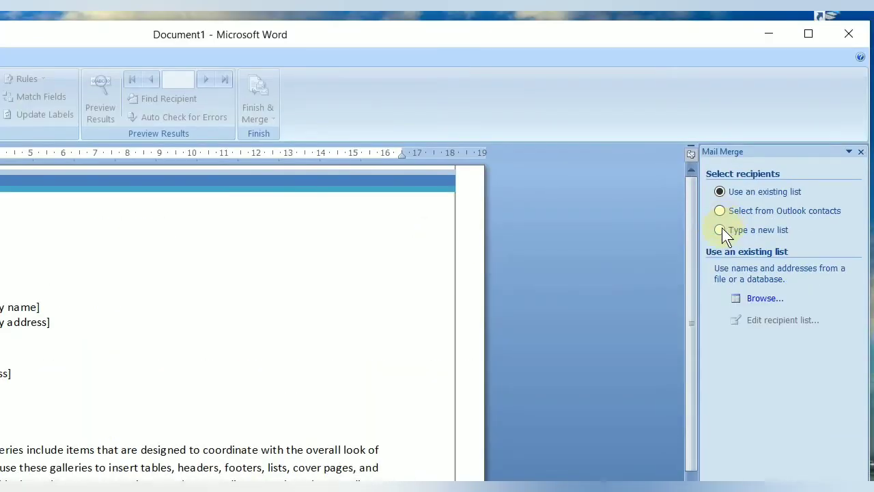
left_click(722, 229)
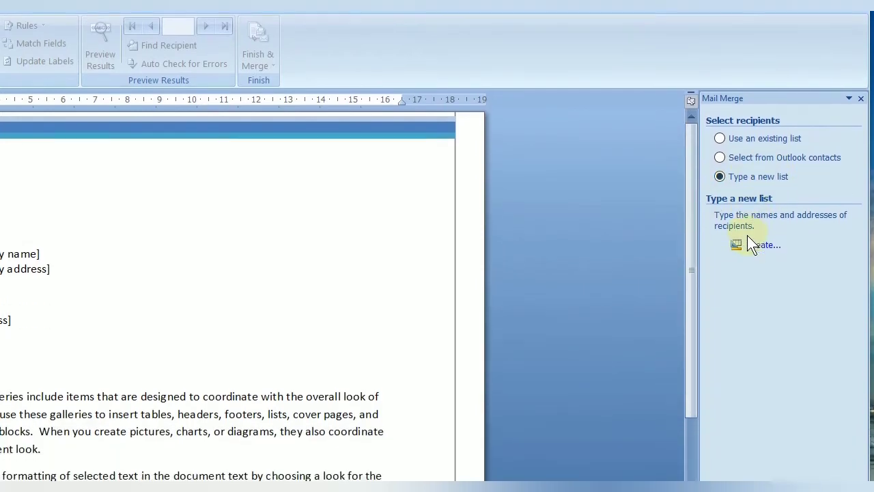
left_click(758, 231)
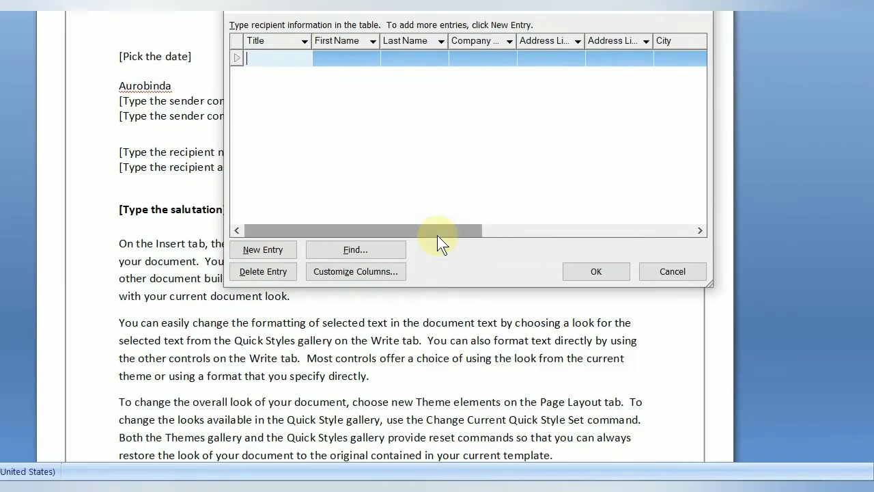
- Show the Customize Address List dialog with the default fields from Title to E-mail Address
left_click_drag(443, 251, 696, 251)
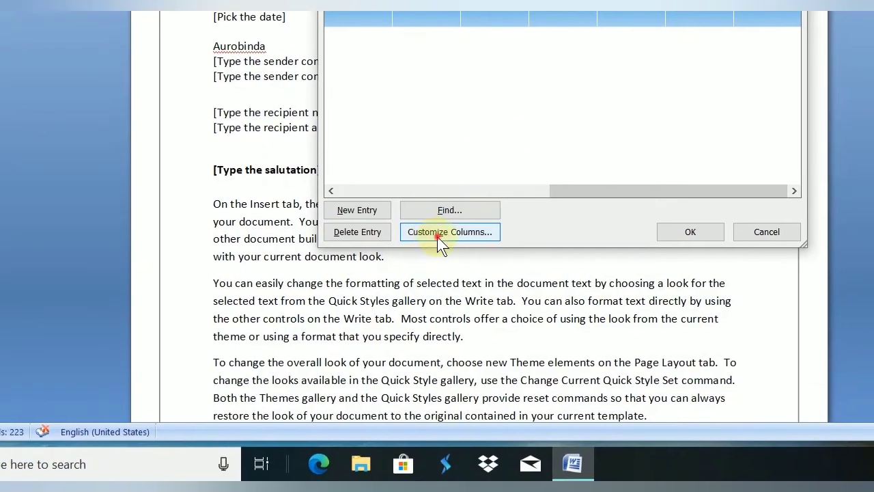
left_click(437, 237)
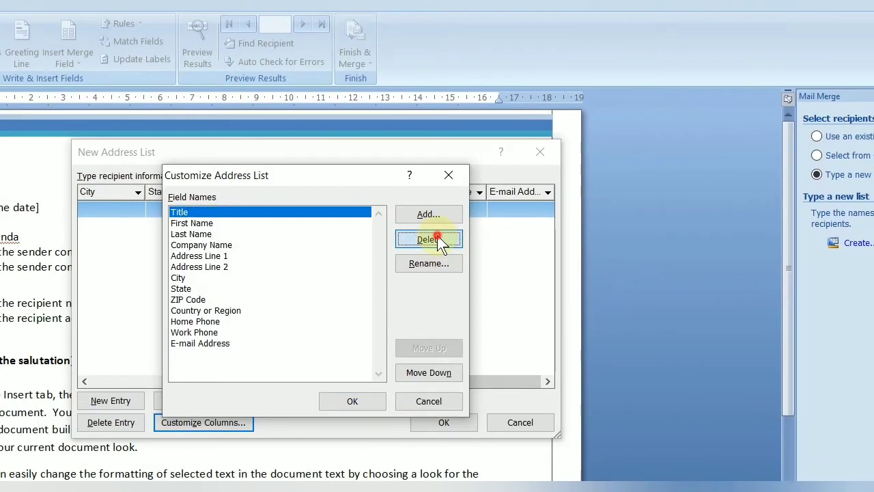
- Delete the Title, Last Name and Company Name fields from the address list
left_click(438, 247)
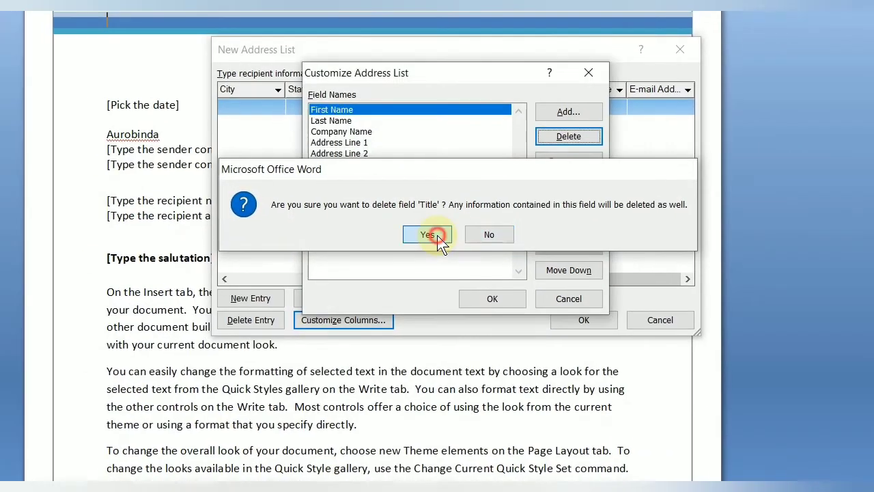
left_click(401, 233)
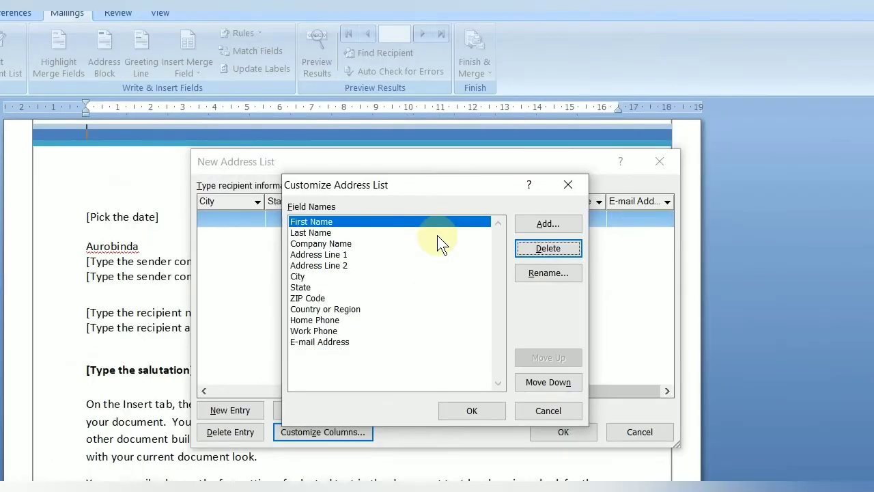
left_click(439, 233)
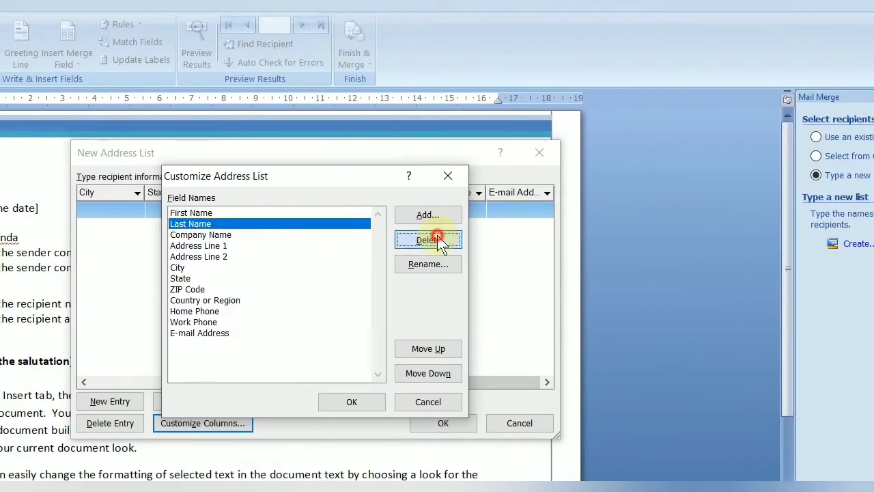
left_click(547, 248)
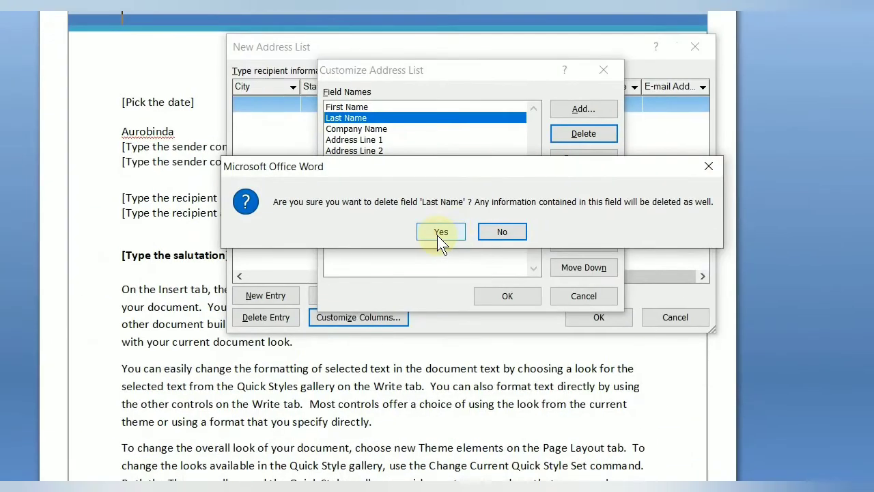
left_click(409, 315)
left_click(378, 208)
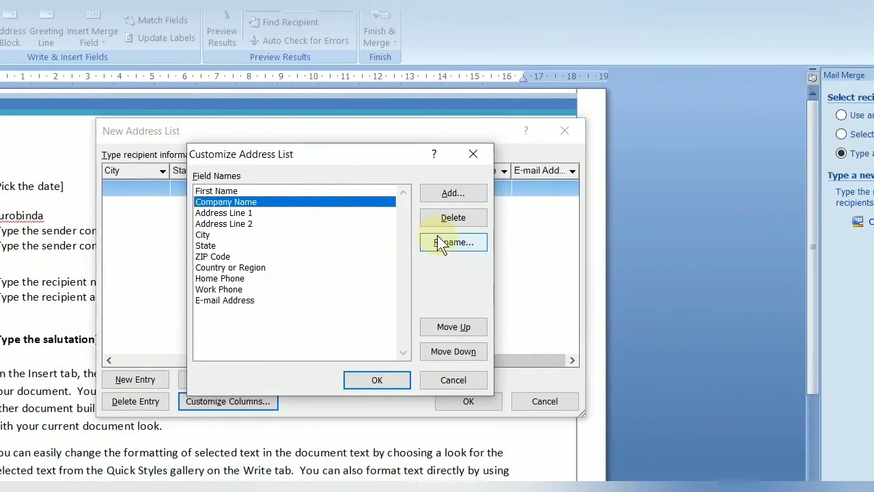
left_click(615, 251)
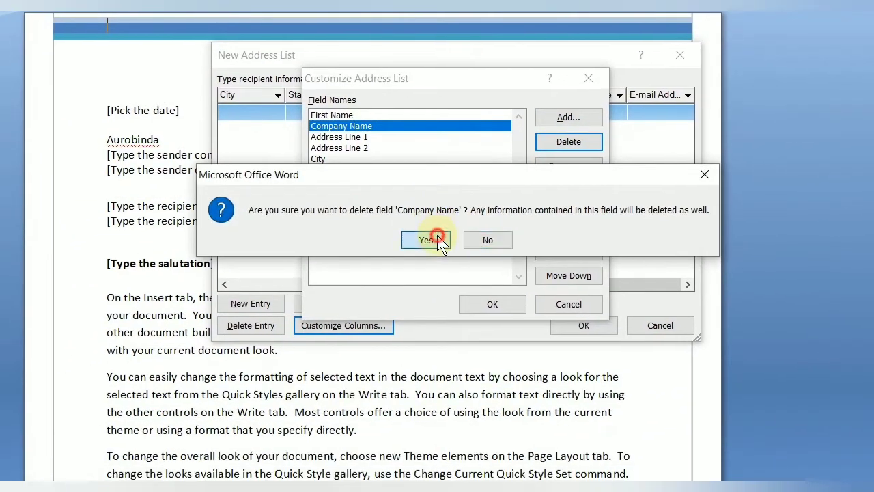
left_click(437, 238)
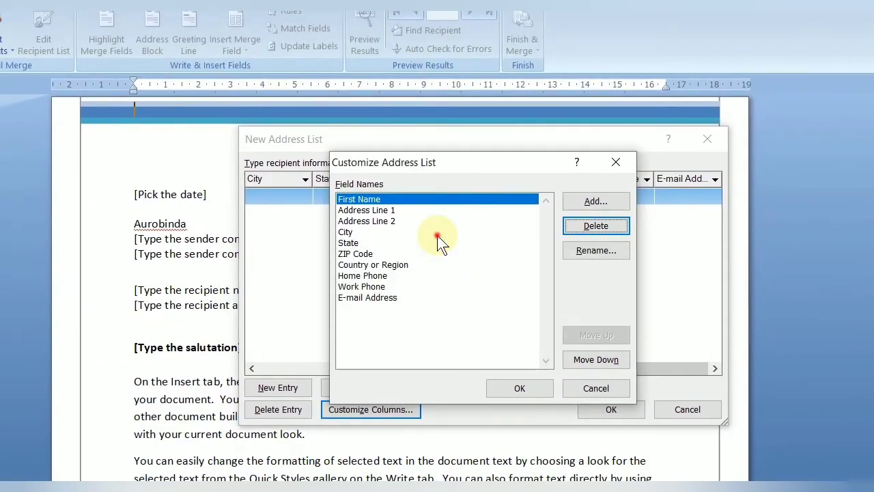
- Delete the Address Line 2, ZIP Code and Country or Region fields
left_click(383, 221)
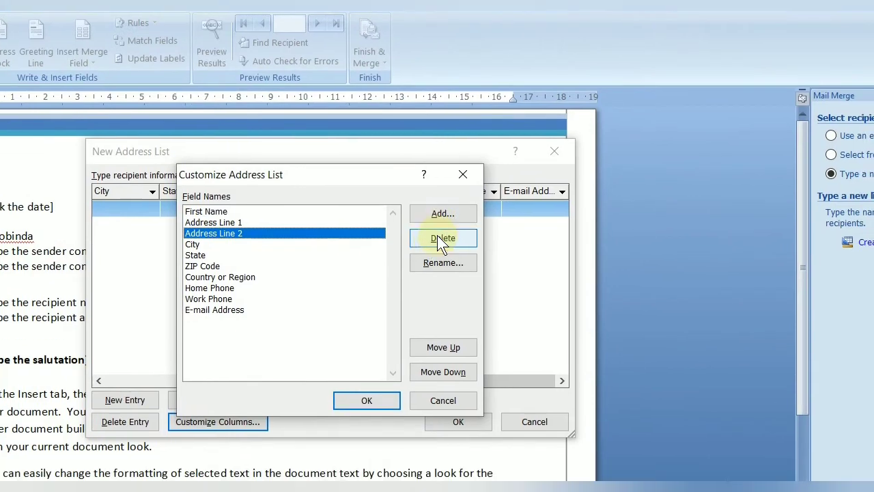
left_click(595, 225)
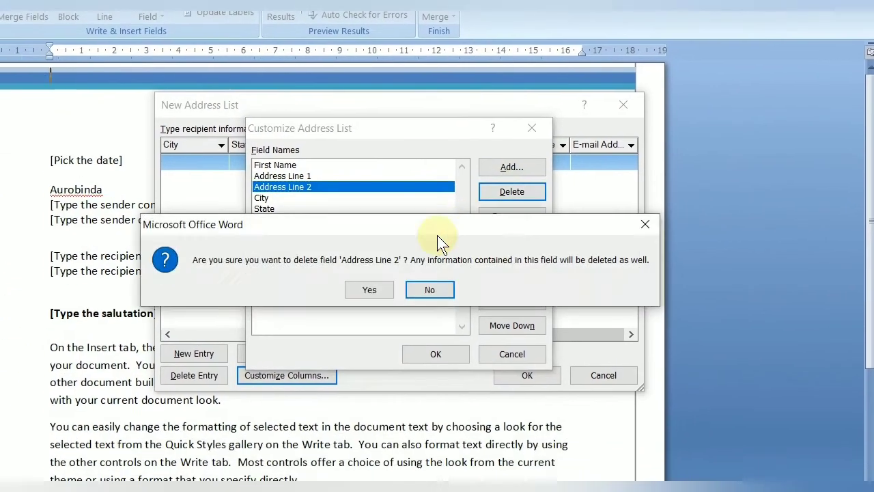
left_click(369, 288)
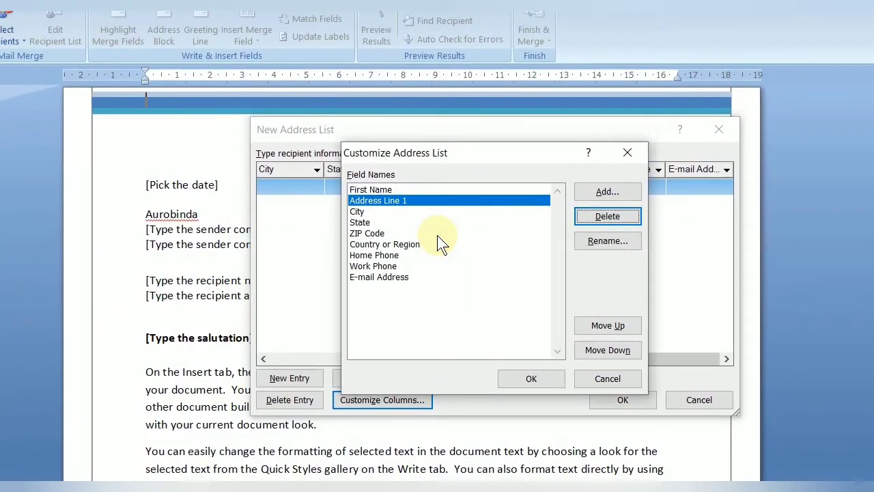
left_click(437, 233)
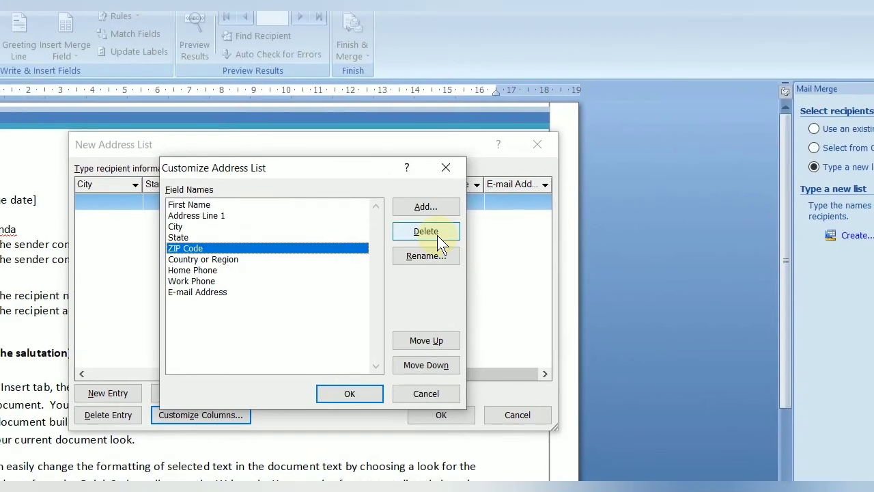
left_click(438, 237)
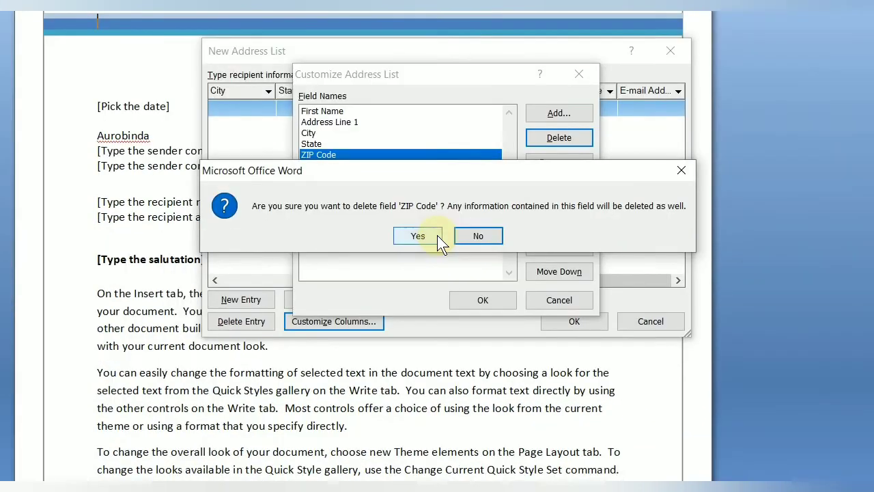
left_click(299, 332)
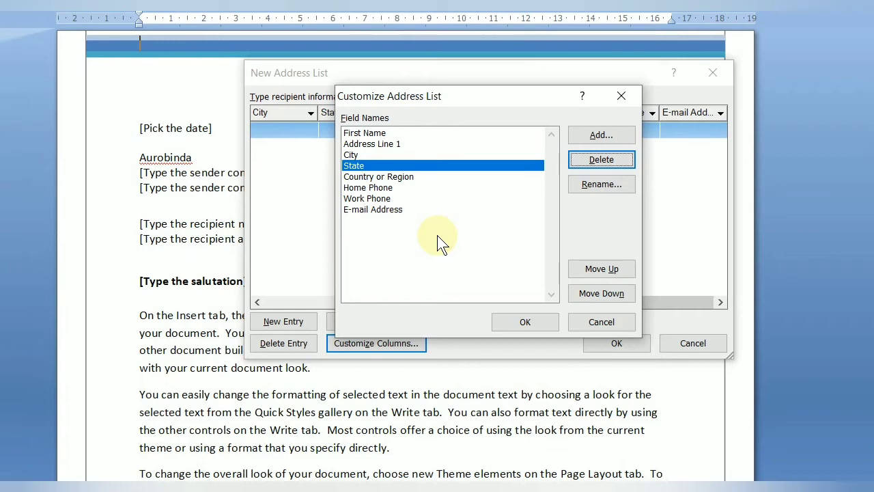
left_click(533, 176)
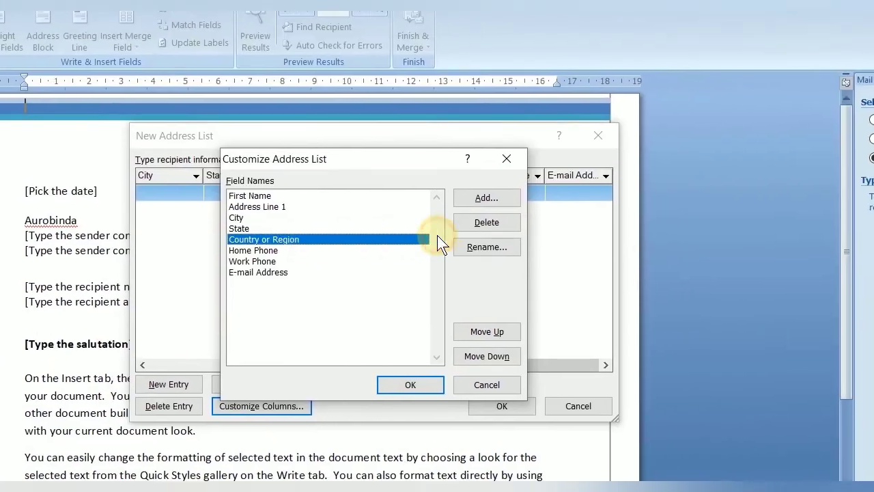
left_click(580, 159)
left_click(438, 239)
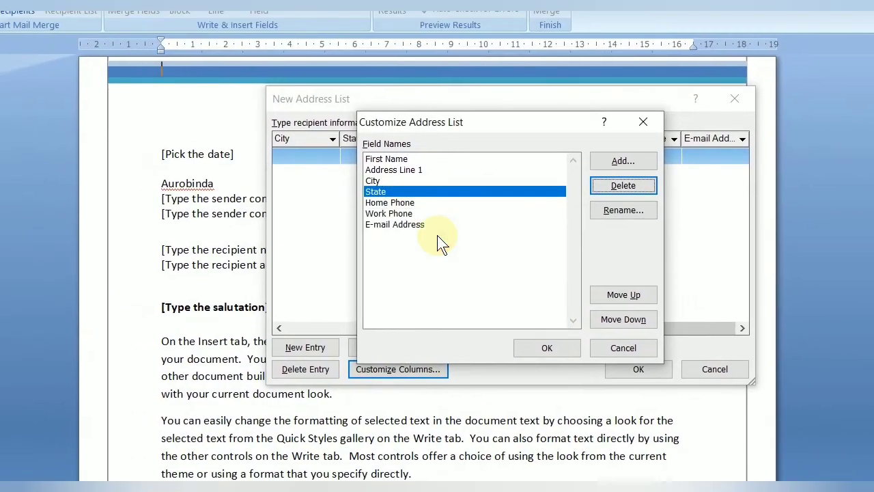
- Delete the Home Phone, Work Phone and E-mail Address fields
left_click(437, 203)
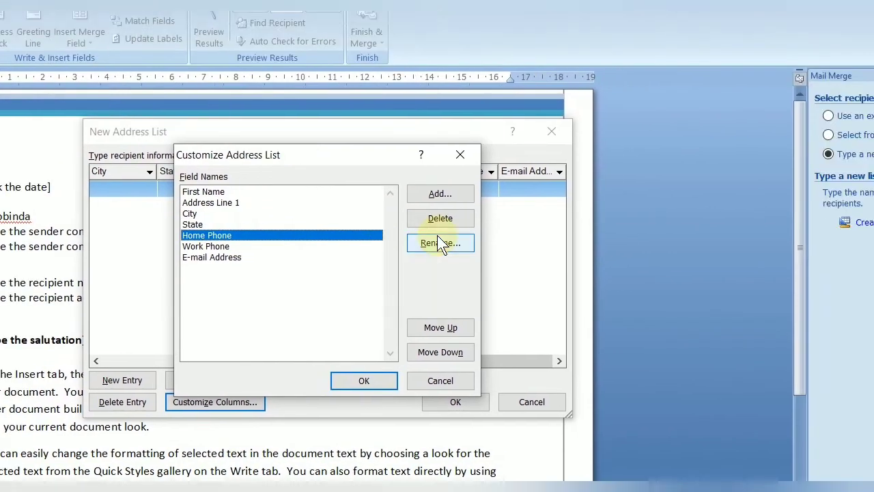
left_click(611, 209)
left_click(329, 276)
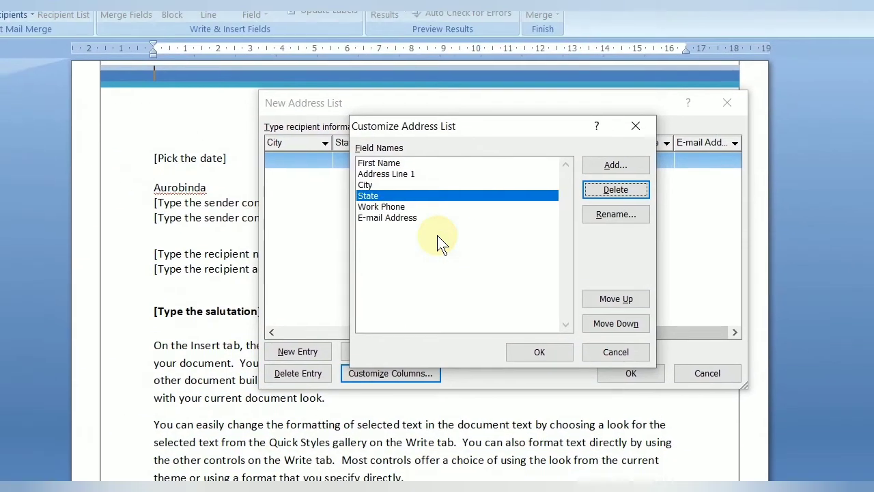
left_click(269, 260)
left_click(451, 218)
left_click(451, 229)
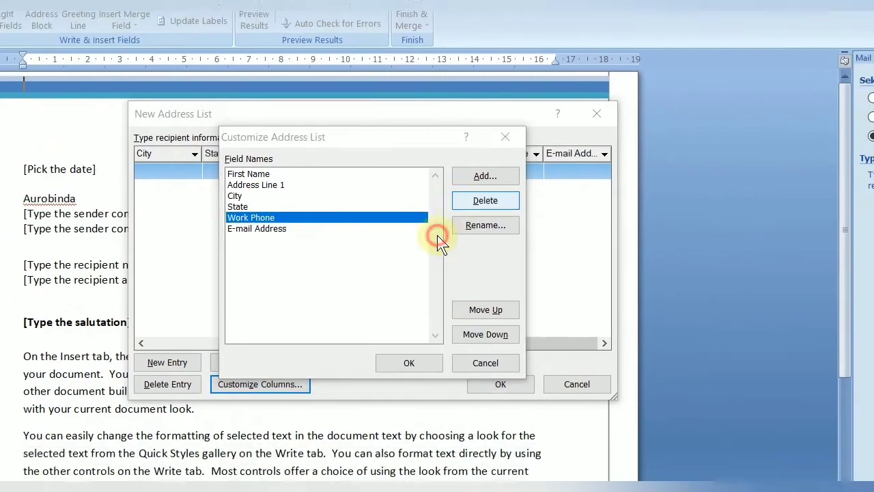
left_click(497, 222)
left_click(464, 226)
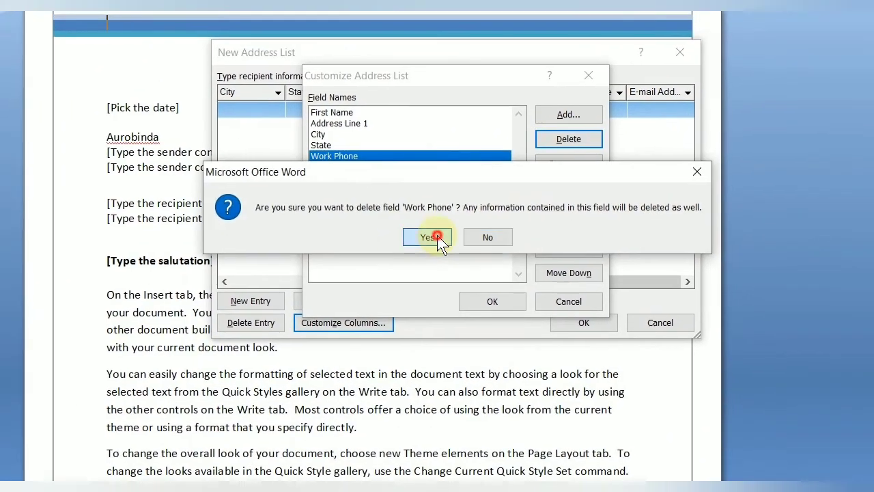
left_click(458, 218)
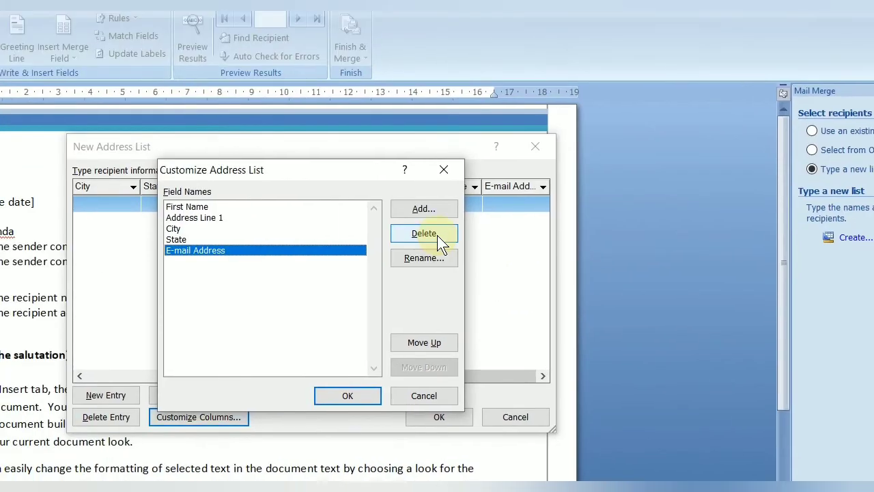
left_click(437, 235)
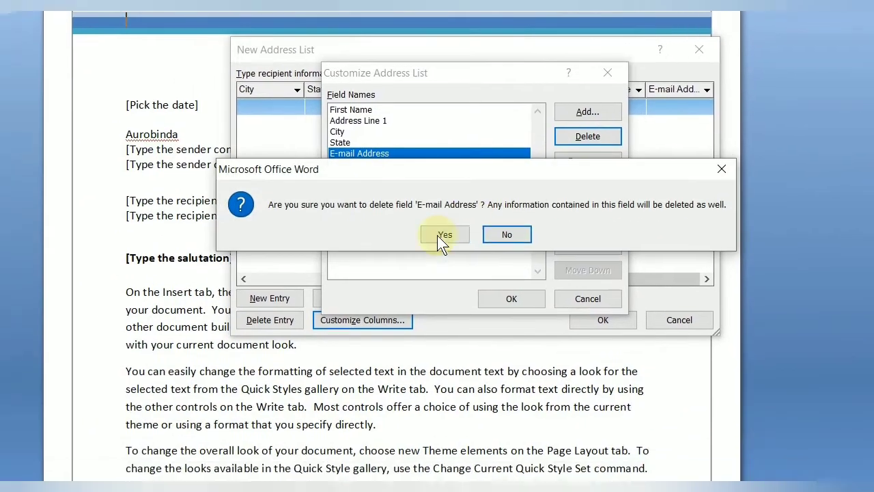
left_click(439, 235)
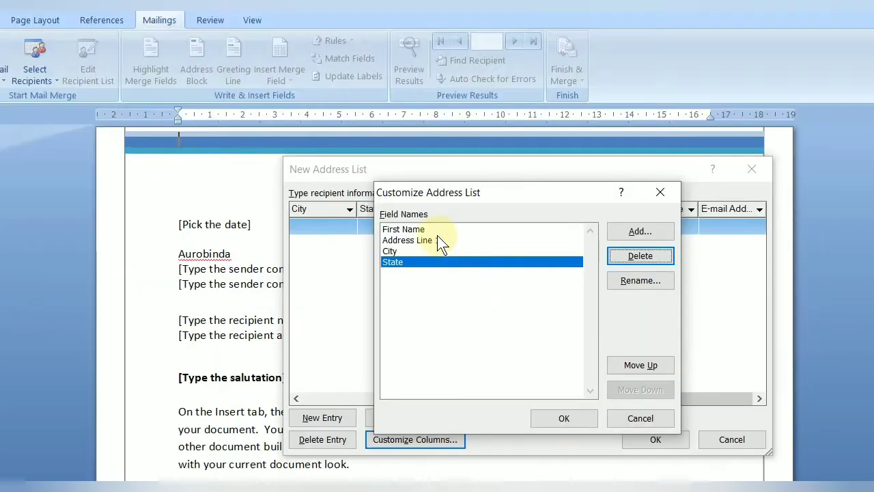
left_click(390, 119)
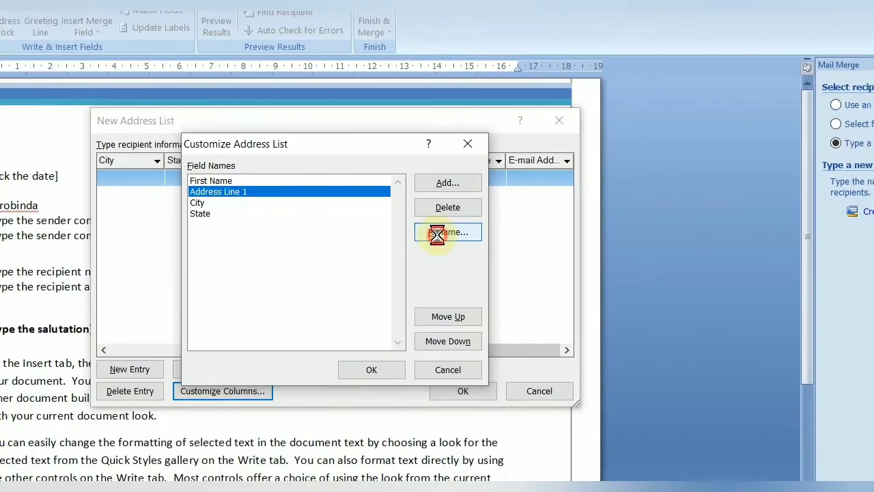
- Rename the Address Line 1 field to Address
left_click(640, 280)
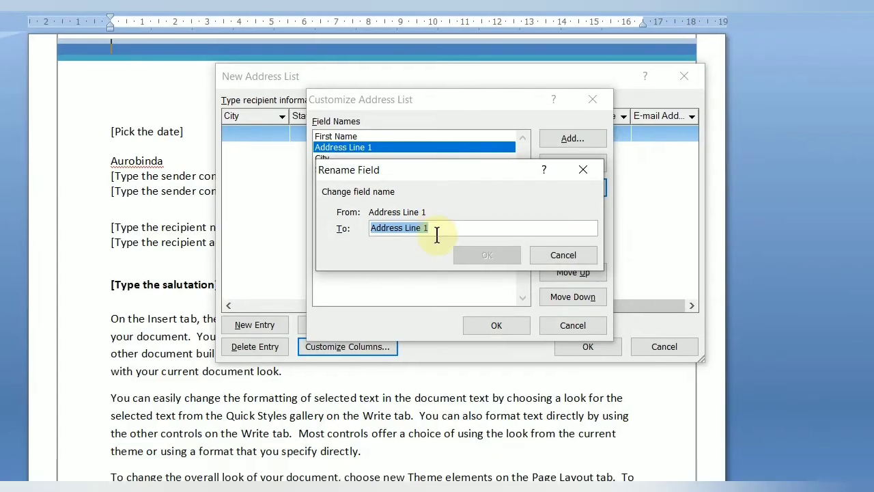
left_click(437, 236)
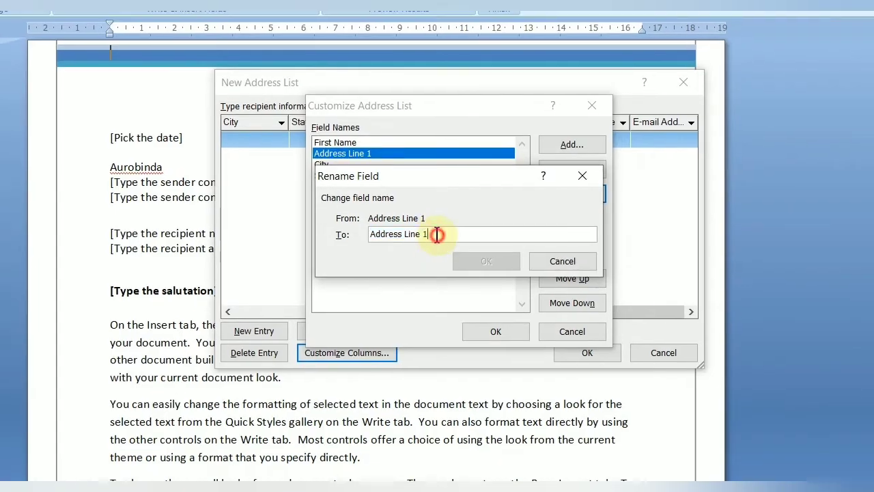
key("BackSpace")
key("BackSpace")
key("BackSpace")
key("BackSpace")
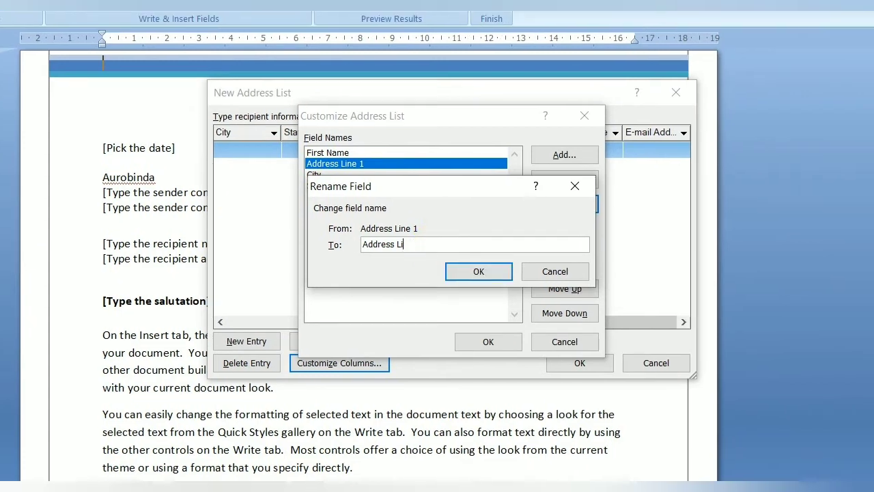
key("BackSpace")
key("BackSpace")
left_click(470, 271)
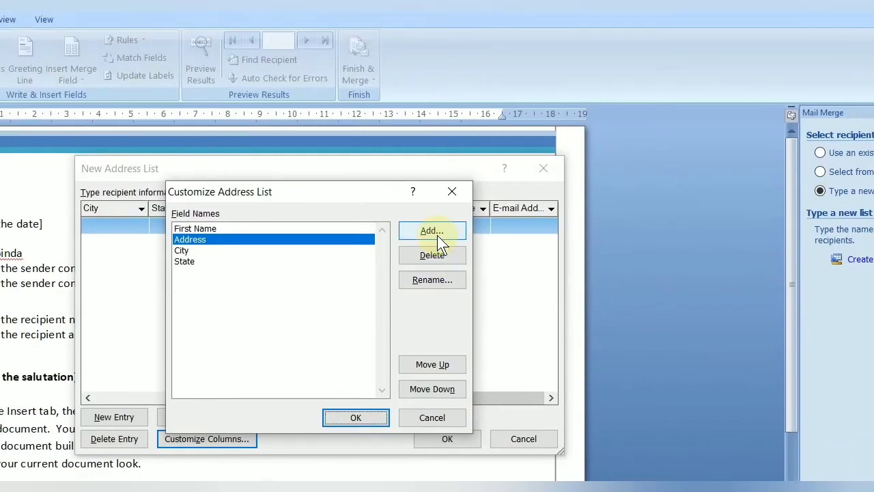
- Add a 'mobile no' field, place it right after Address, and apply the columns
left_click(436, 232)
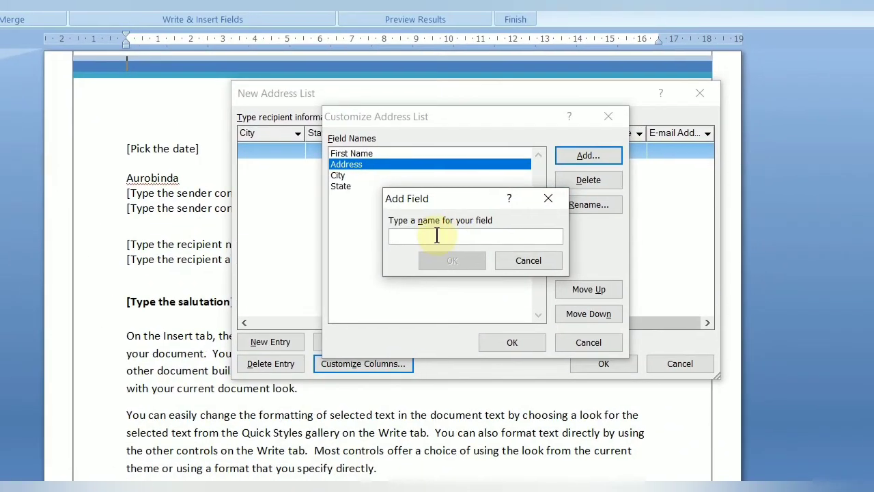
type("mob")
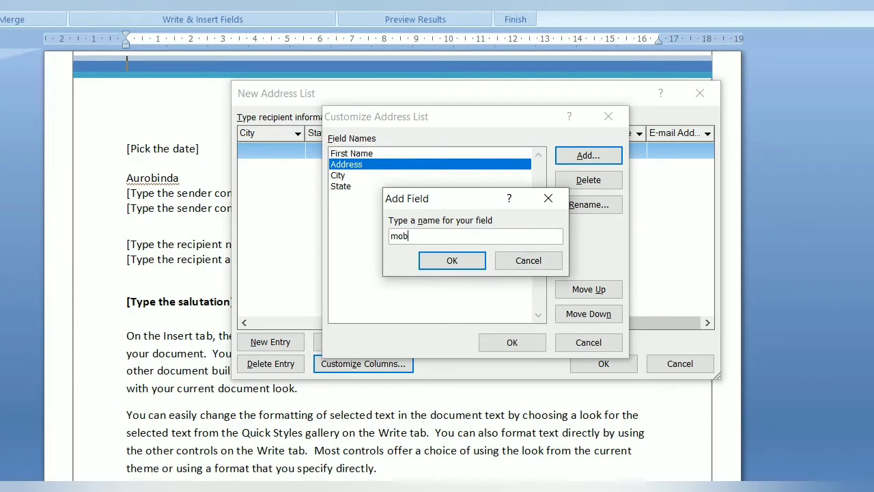
type("ile no")
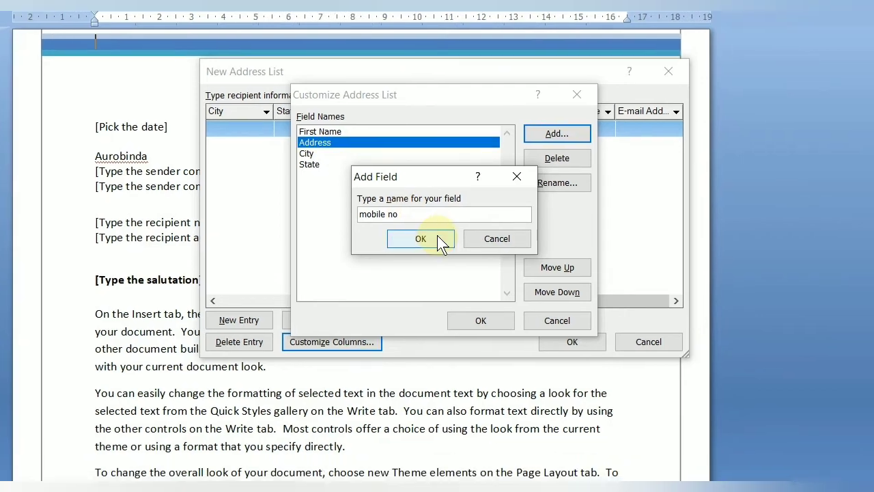
left_click(471, 262)
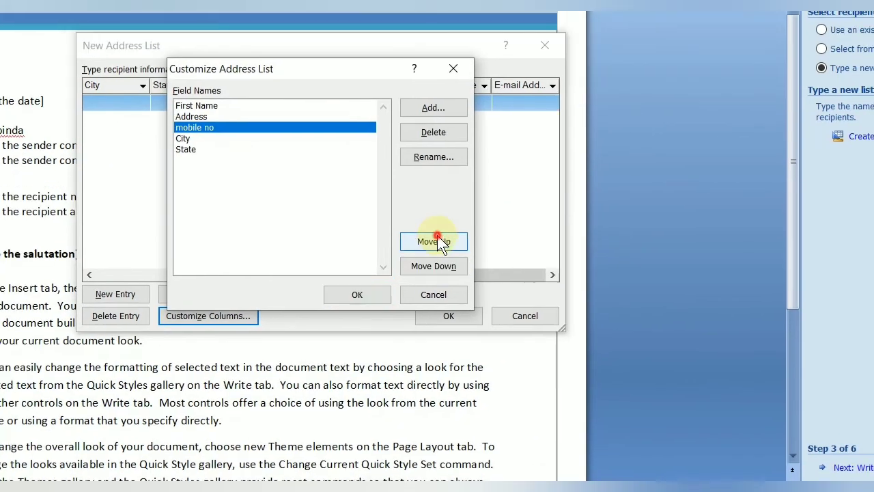
left_click(437, 214)
left_click(438, 237)
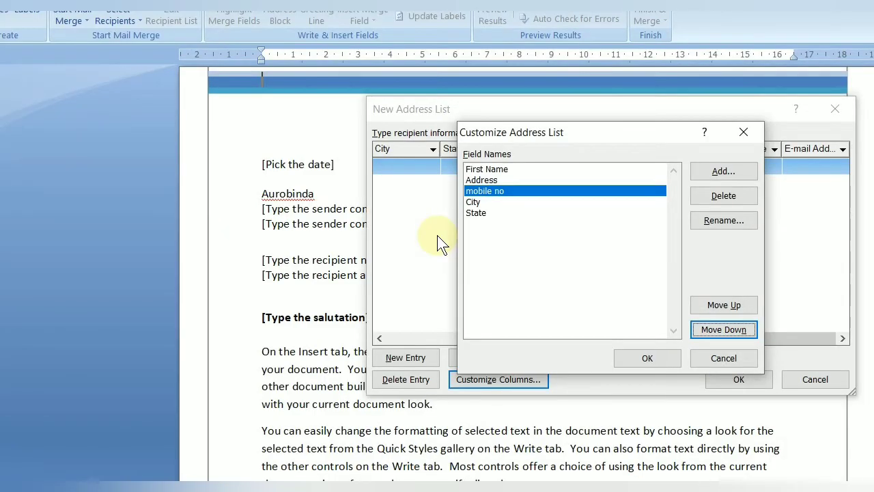
left_click(647, 358)
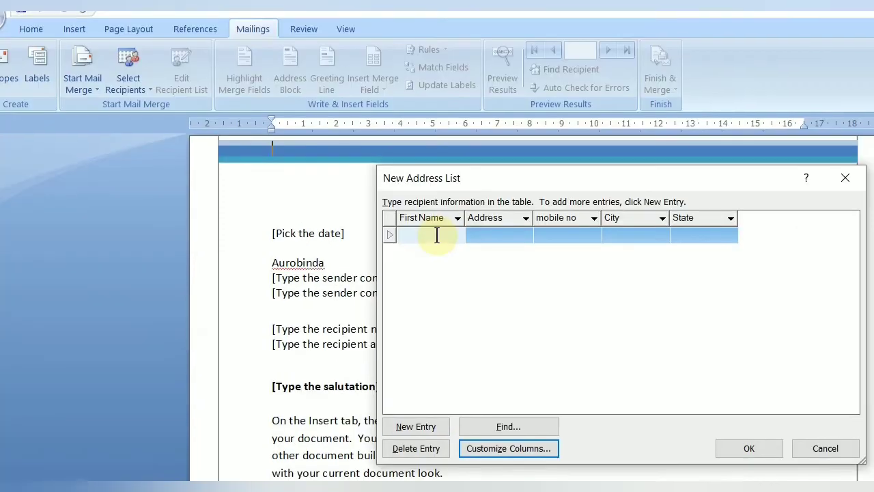
- Type the recipient's first name, address, mobile number, city and state into the new row
left_click(409, 180)
type("sanu")
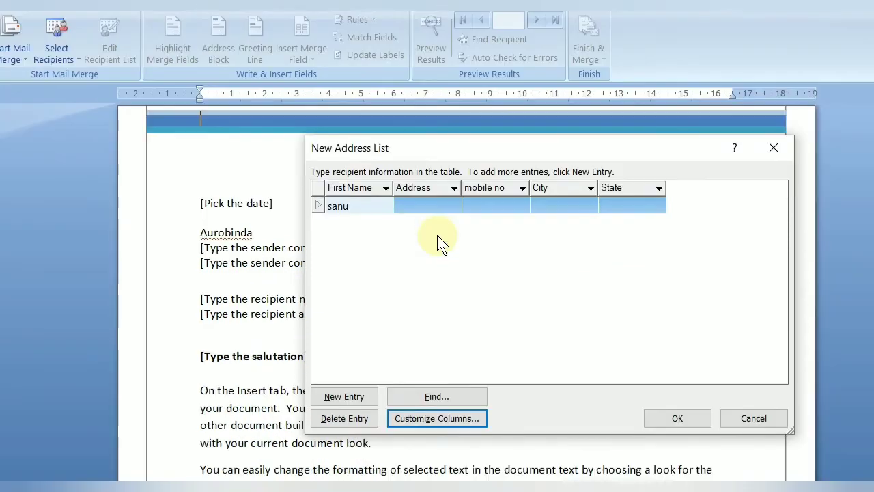
left_click(497, 234)
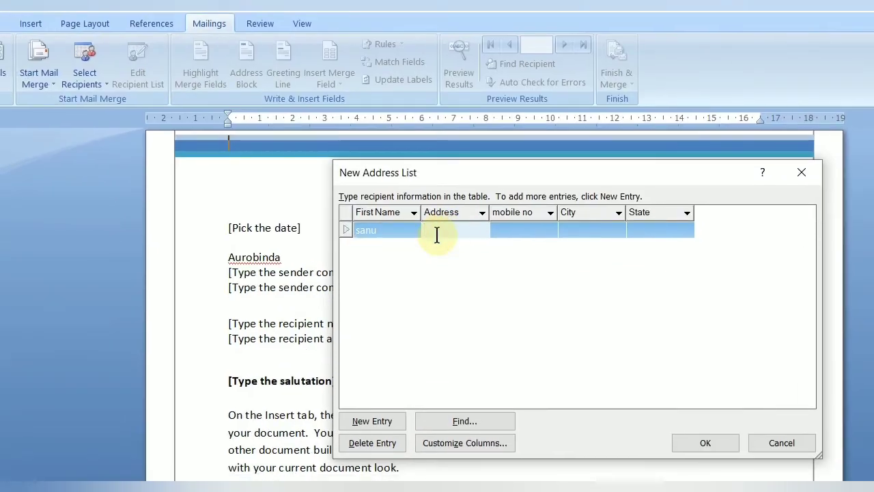
type("cuttuck")
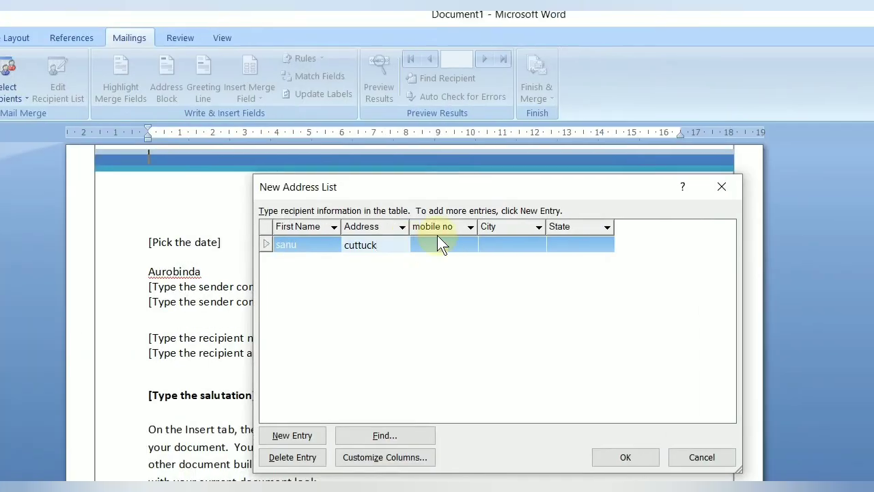
left_click(515, 238)
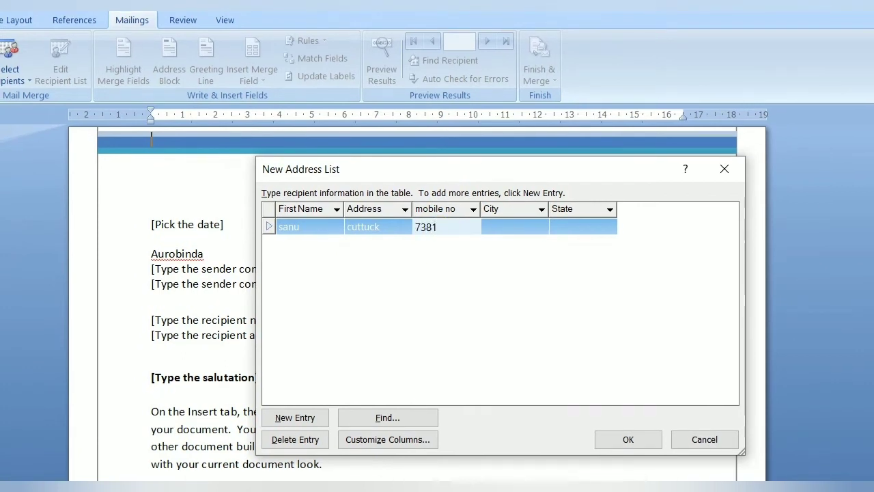
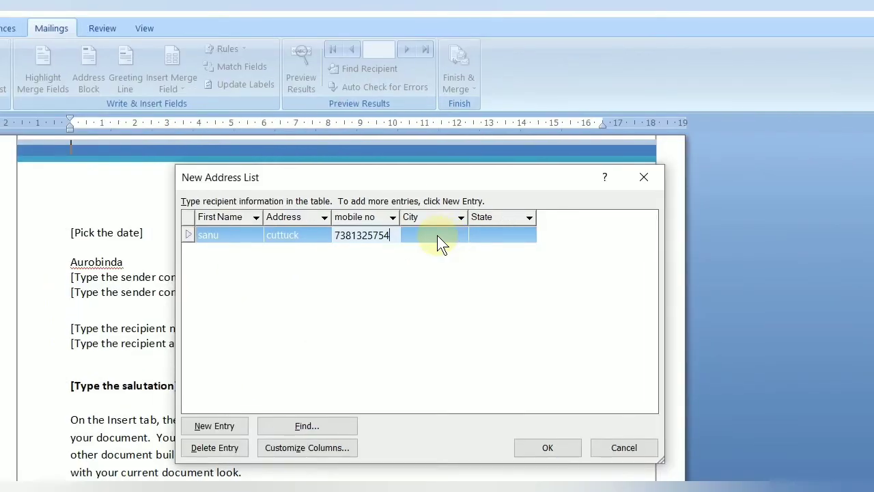
left_click(437, 235)
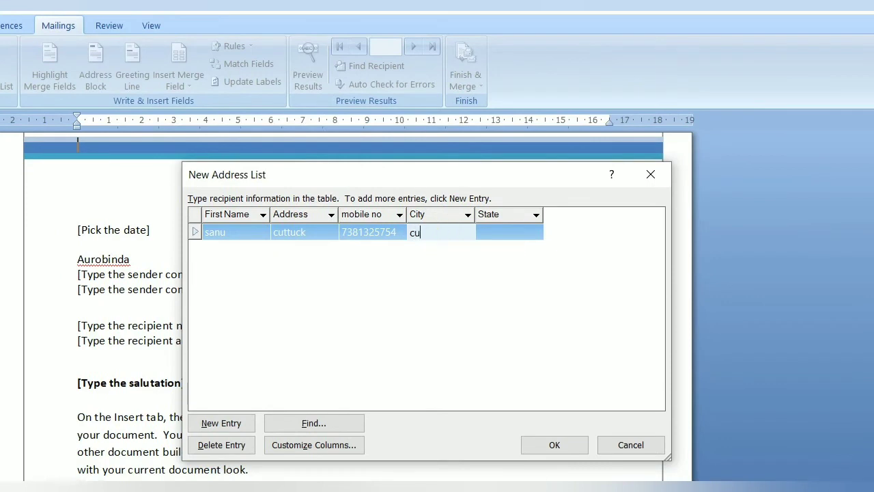
type("cuttuck")
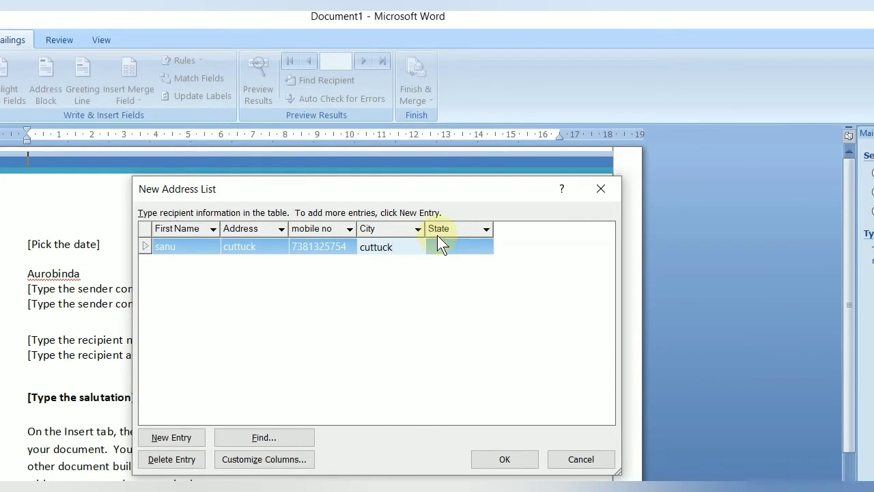
left_click(484, 233)
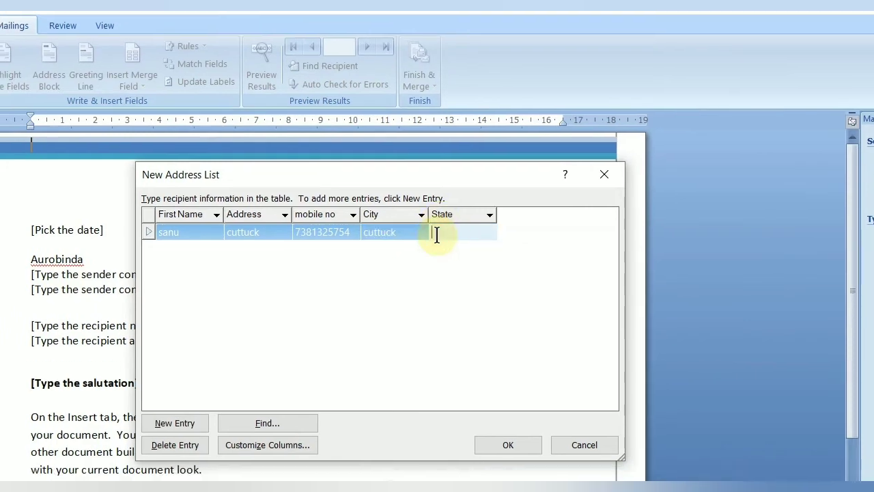
type("odisha")
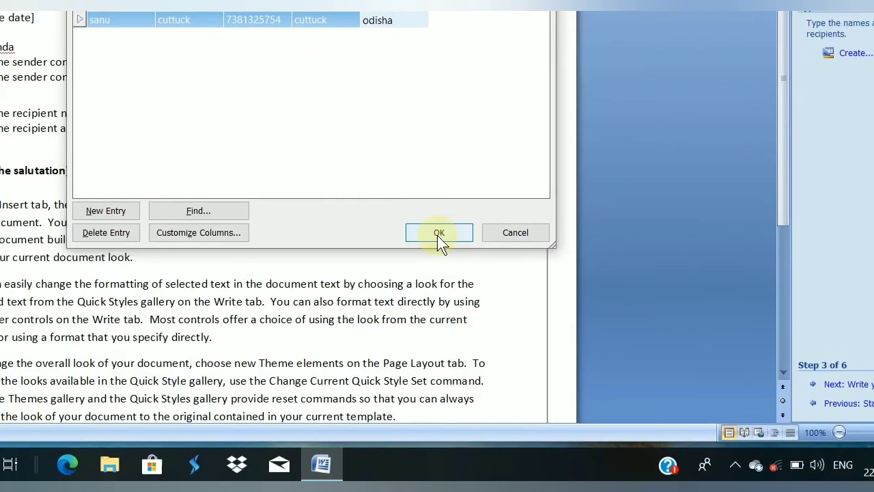
- Save the address list as s.mdb and accept it in Mail Merge Recipients
left_click(439, 233)
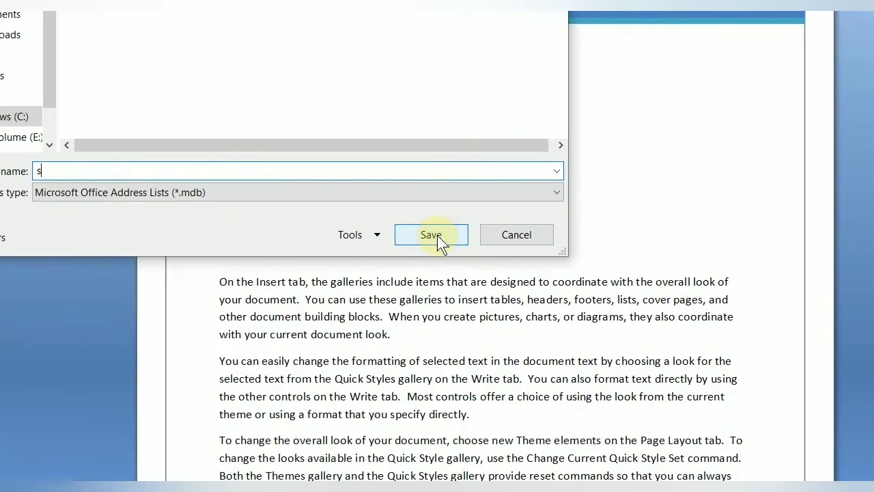
left_click(519, 292)
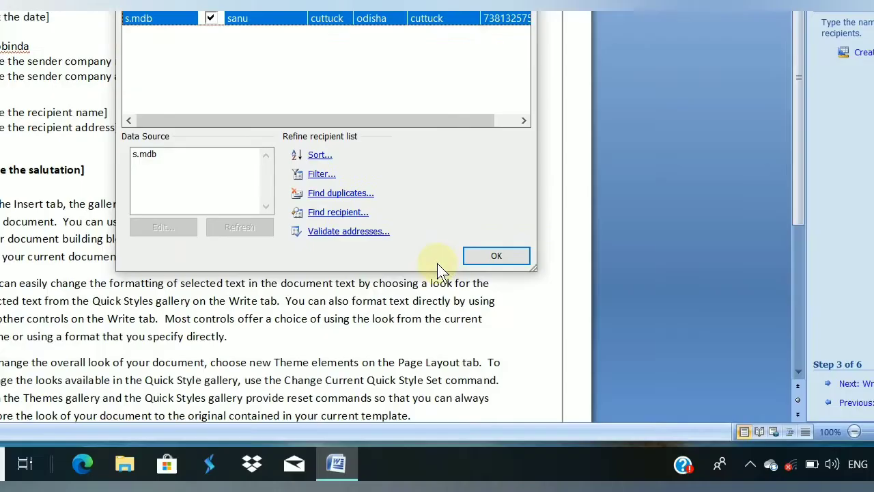
left_click(813, 462)
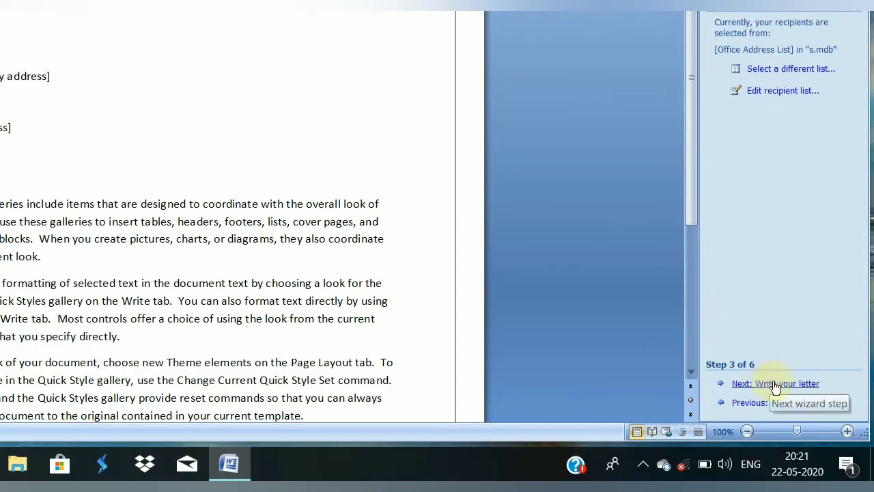
- Advance the wizard to the Write your letter step and click into the letter's sender name
left_click(776, 384)
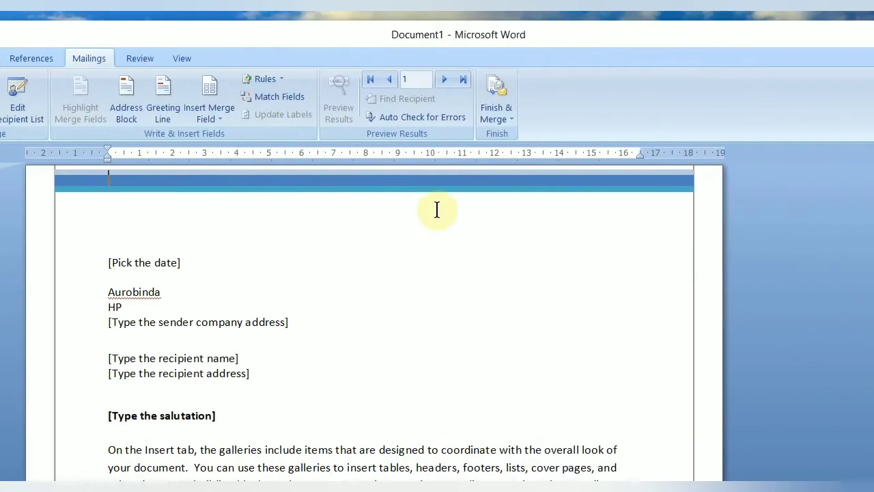
left_click(437, 230)
left_click(279, 293)
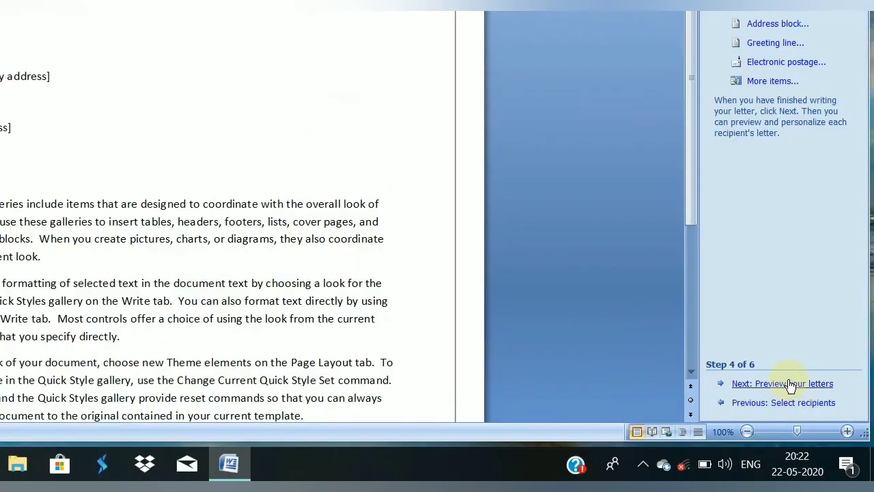
- Preview the merged letters, exclude the previewed recipient, and select the sender company address placeholder
left_click(778, 386)
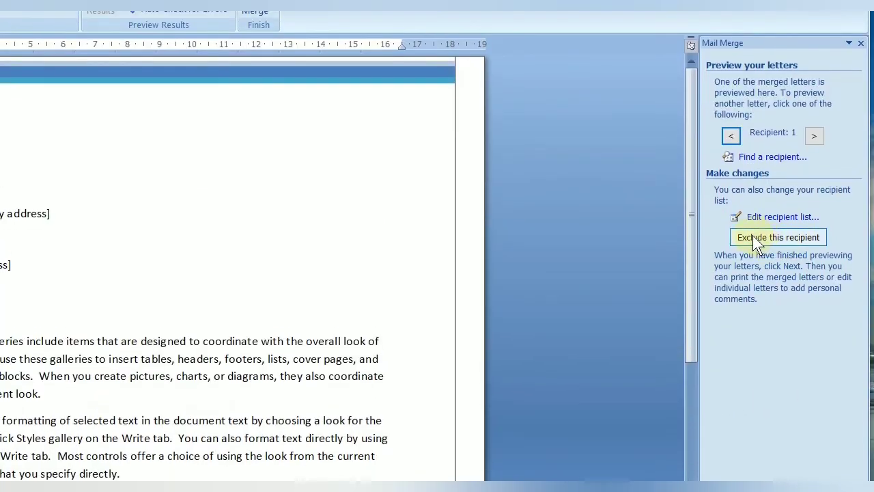
left_click(782, 235)
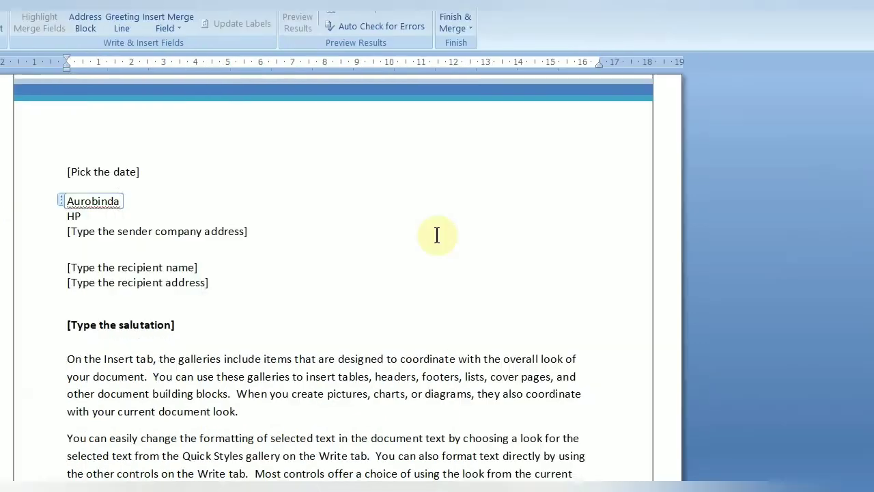
left_click(186, 202)
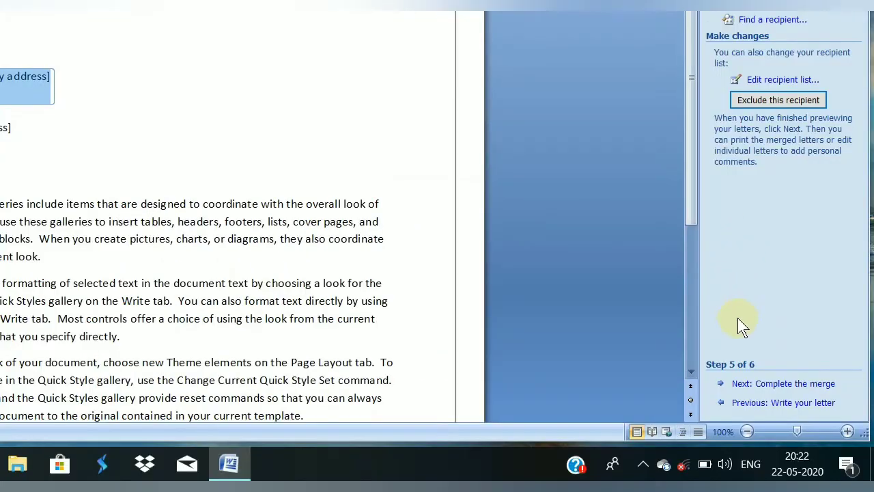
- Advance to step 6, Complete the merge, then place the cursor after the sender's name in the letter
left_click(796, 383)
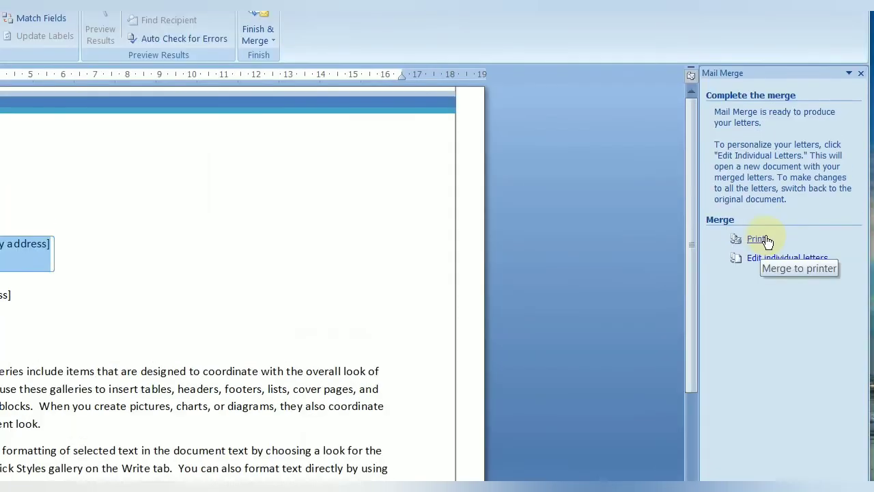
mouse_move(687, 235)
left_mouse_down()
mouse_move(668, 374)
mouse_move(675, 235)
left_mouse_up()
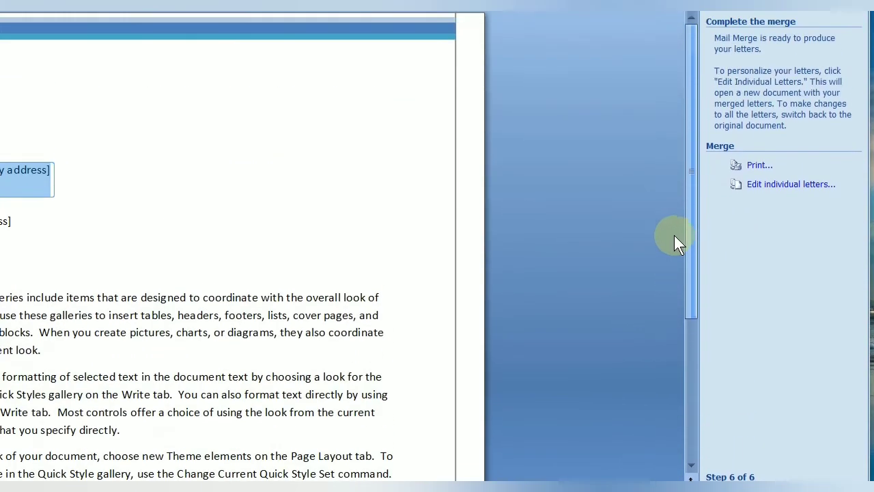
left_click(437, 235)
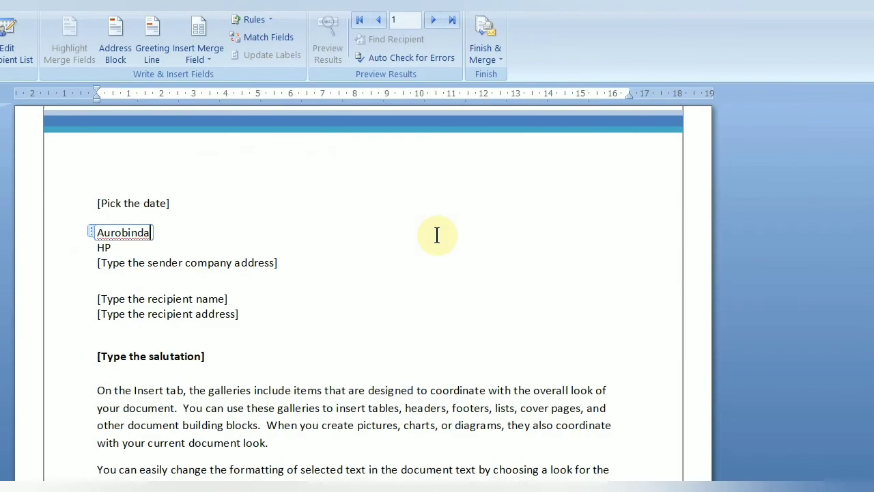